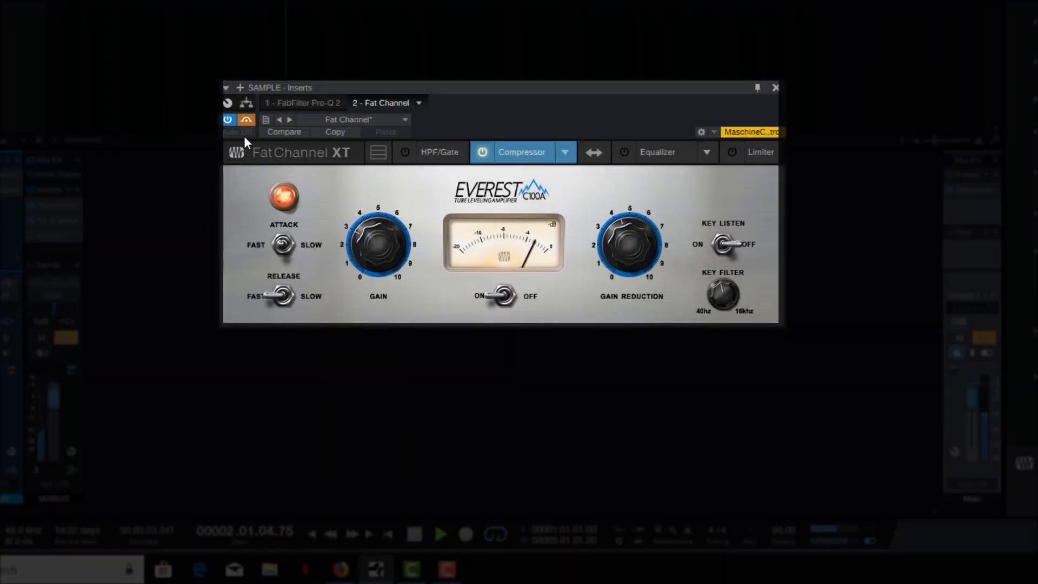
# Step: Compare the SAMPLE track with and without Fat Channel XT compression by repeatedly toggling the plug-in's bypass, and stop playback
pyautogui.click(246, 119)
pyautogui.click(245, 120)
pyautogui.click(245, 120)
pyautogui.click(246, 120)
pyautogui.click(245, 120)
pyautogui.click(246, 120)
pyautogui.click(244, 120)
pyautogui.press('space')
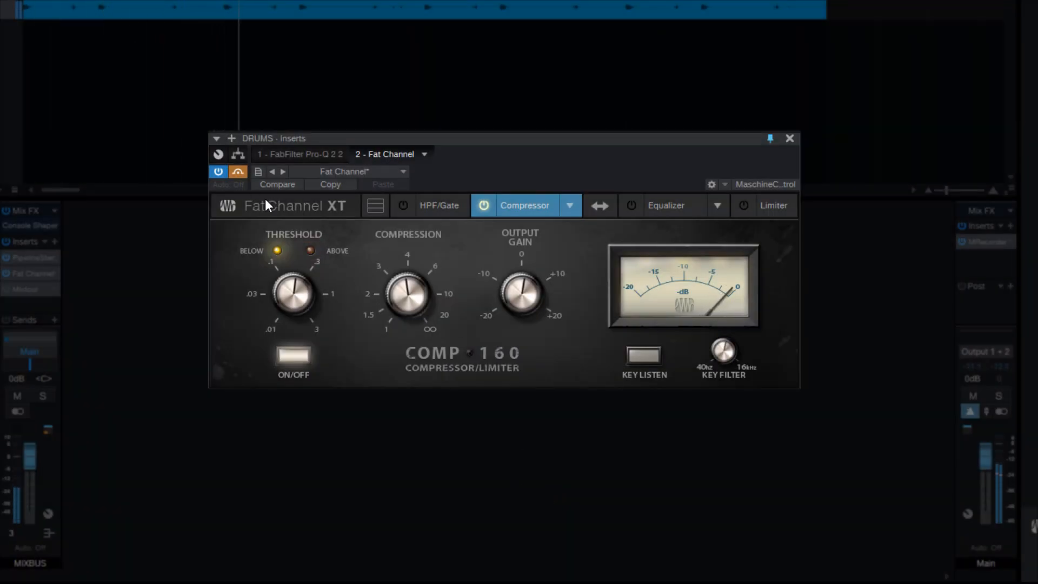
# Step: Compare the DRUMS track with and without the Comp 160 compression by repeatedly toggling Fat Channel's bypass during playback
pyautogui.click(241, 170)
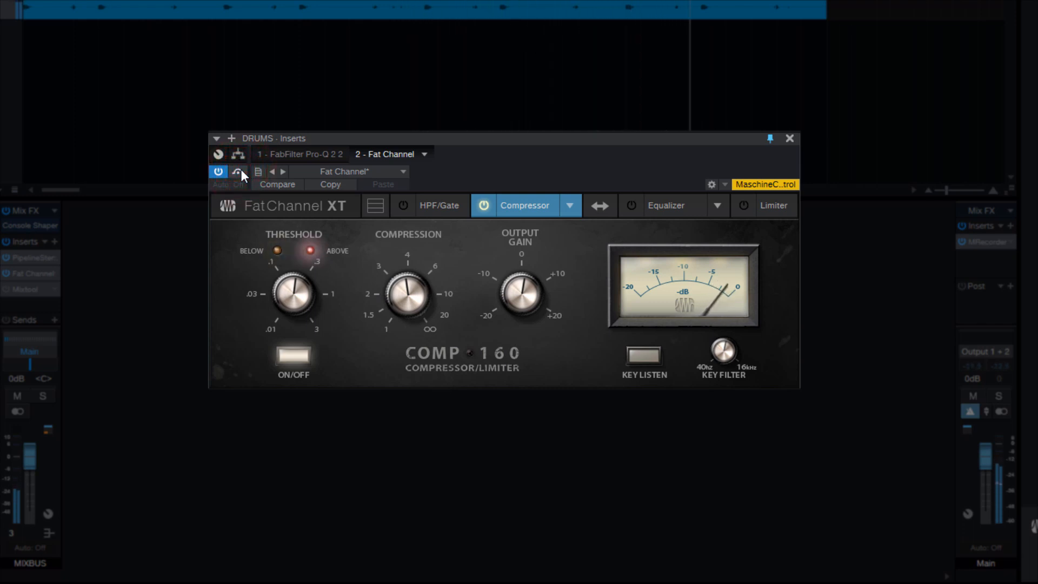
pyautogui.click(238, 171)
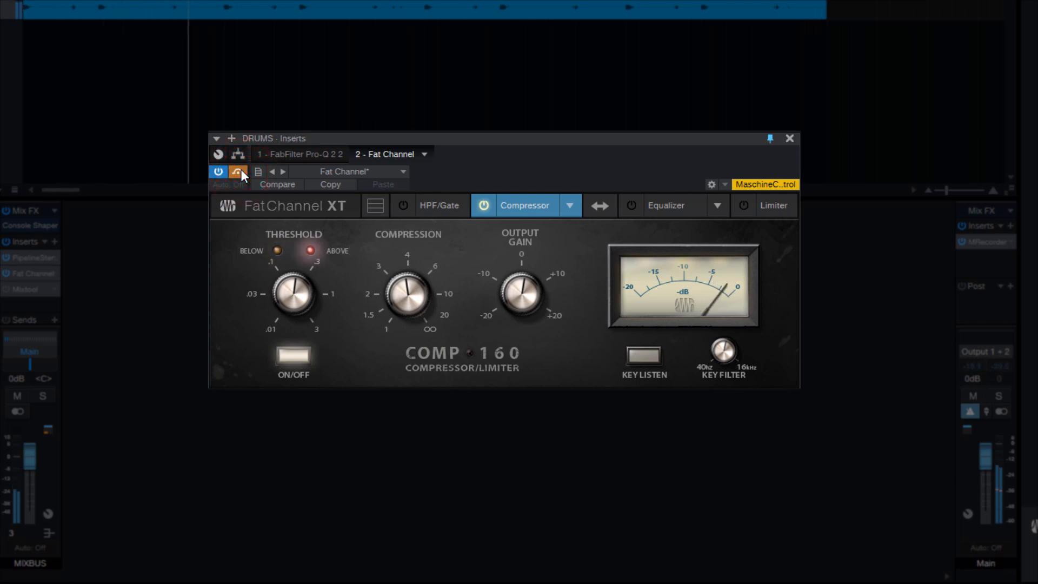
pyautogui.click(237, 172)
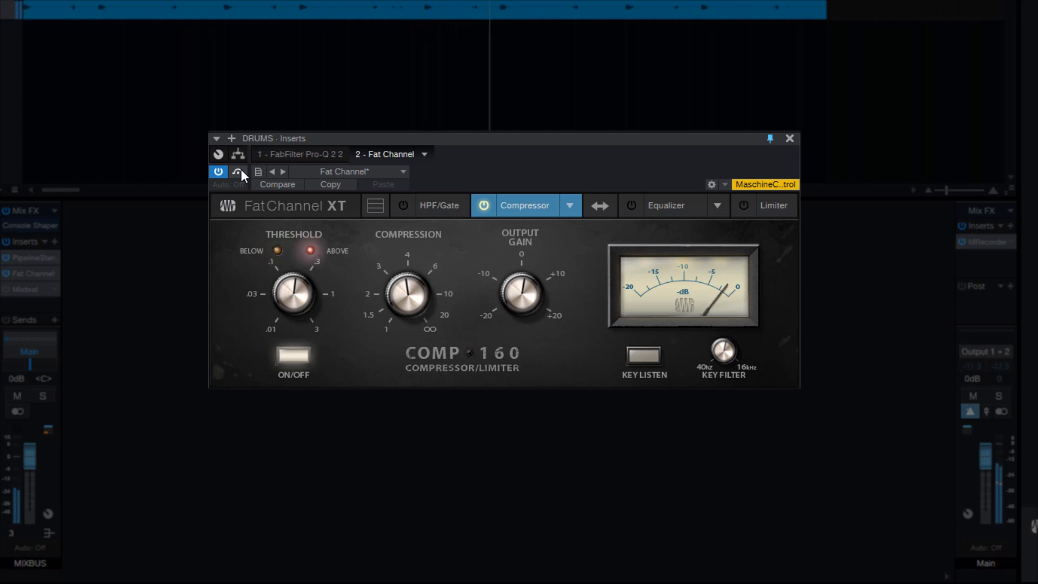
pyautogui.click(238, 171)
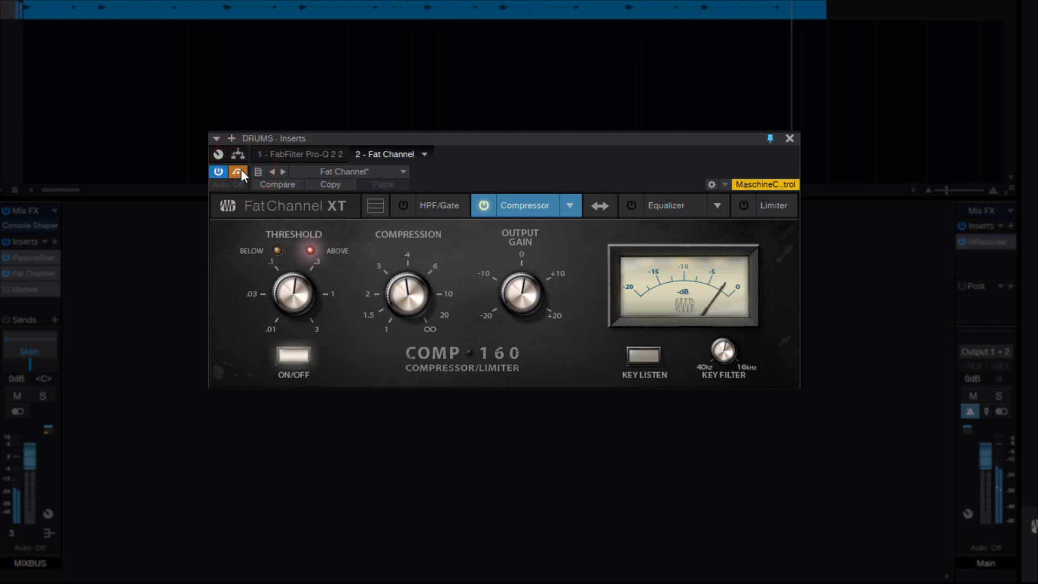
pyautogui.click(238, 171)
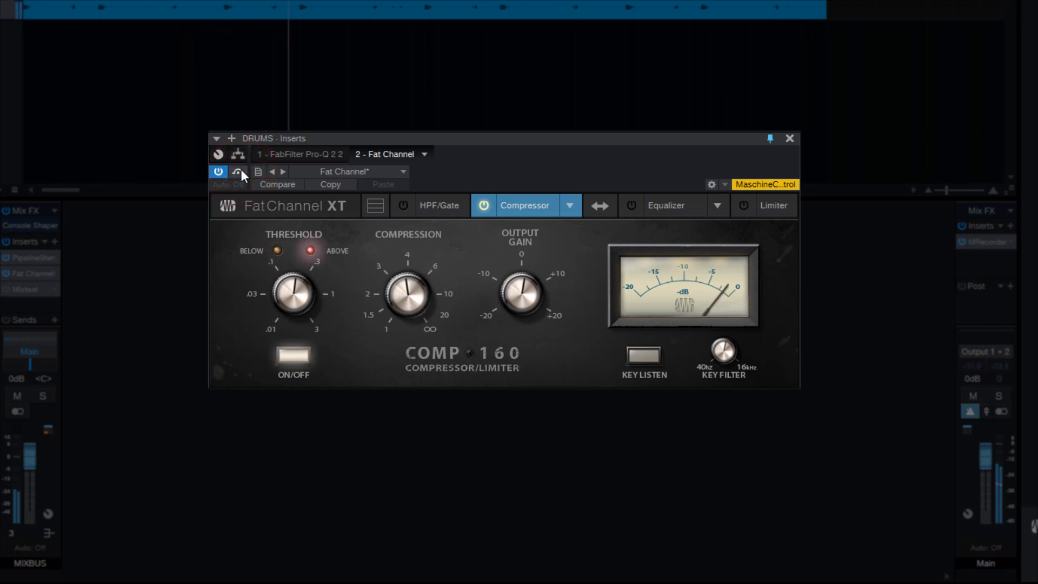
pyautogui.click(239, 172)
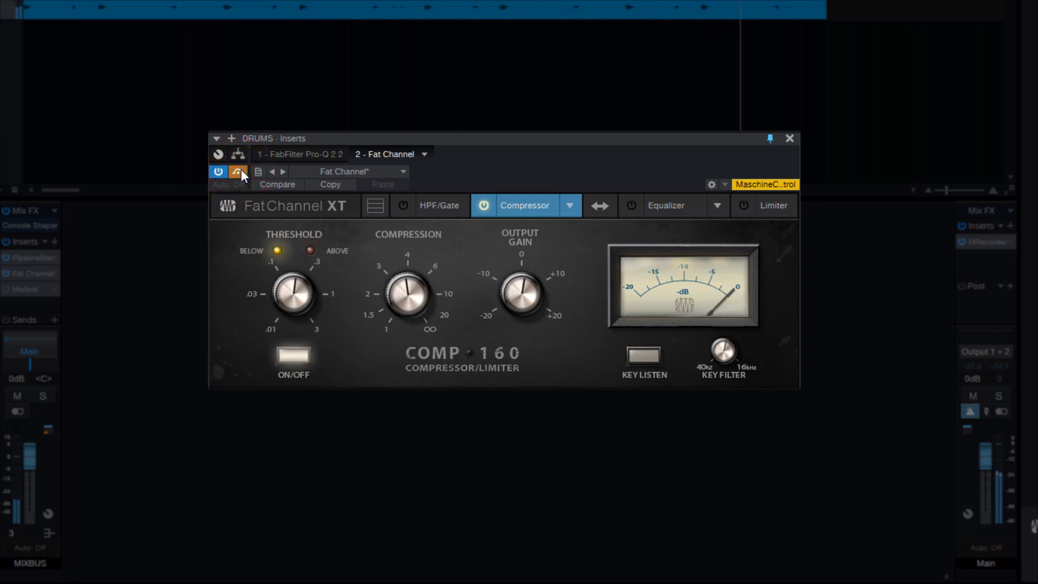
pyautogui.click(241, 171)
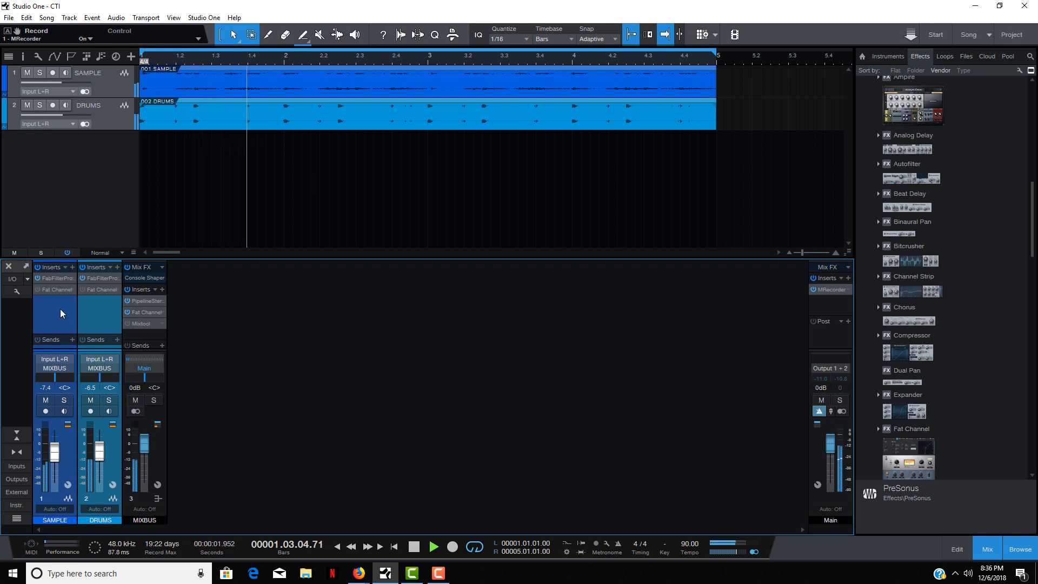
# Step: Compare the mix with the Fat Channel inserts of the selected SAMPLE and DRUMS channels switched on and off
pyautogui.click(38, 289)
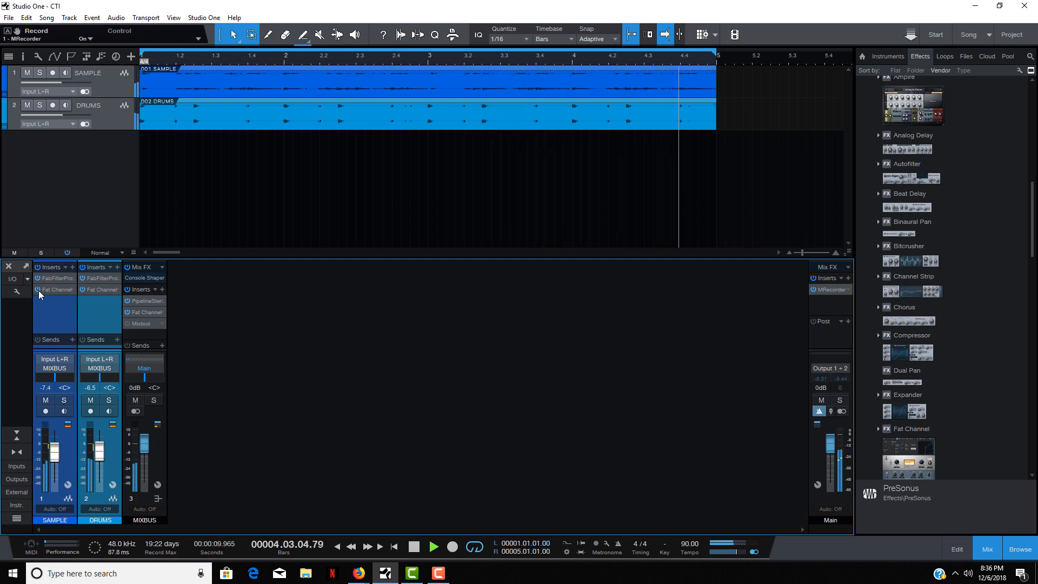
pyautogui.click(38, 290)
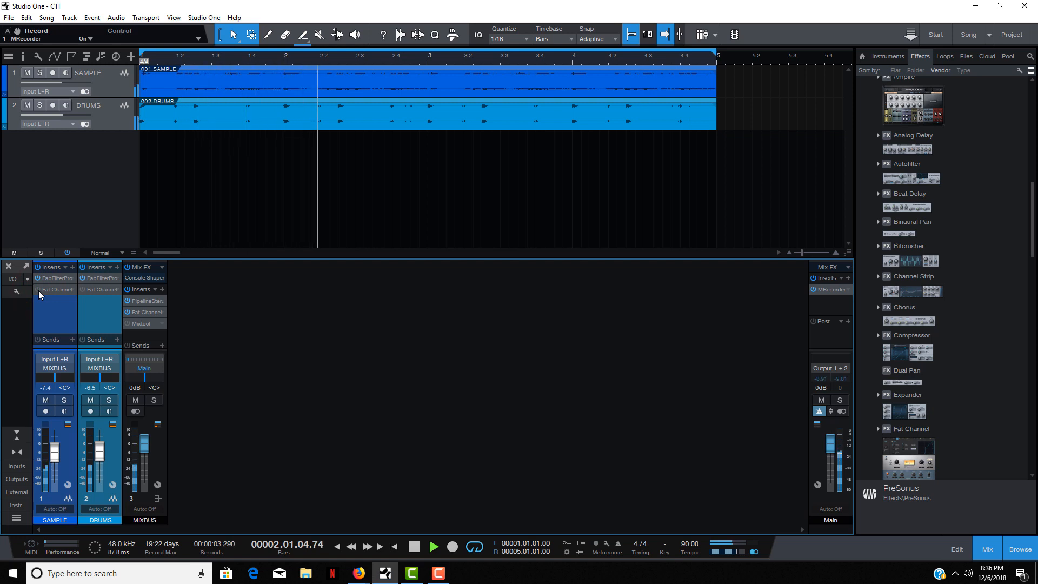
pyautogui.click(38, 290)
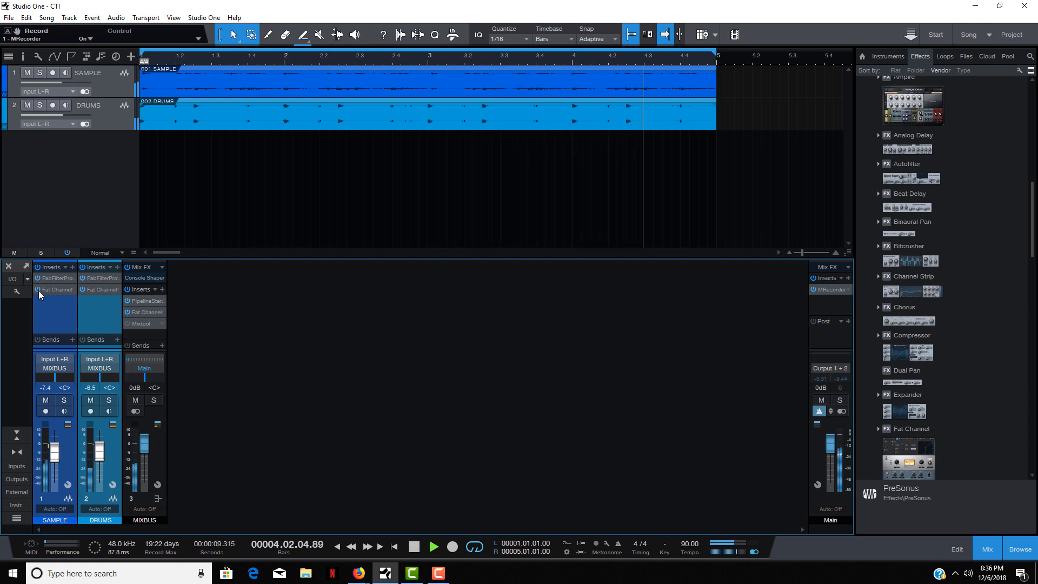
pyautogui.click(38, 290)
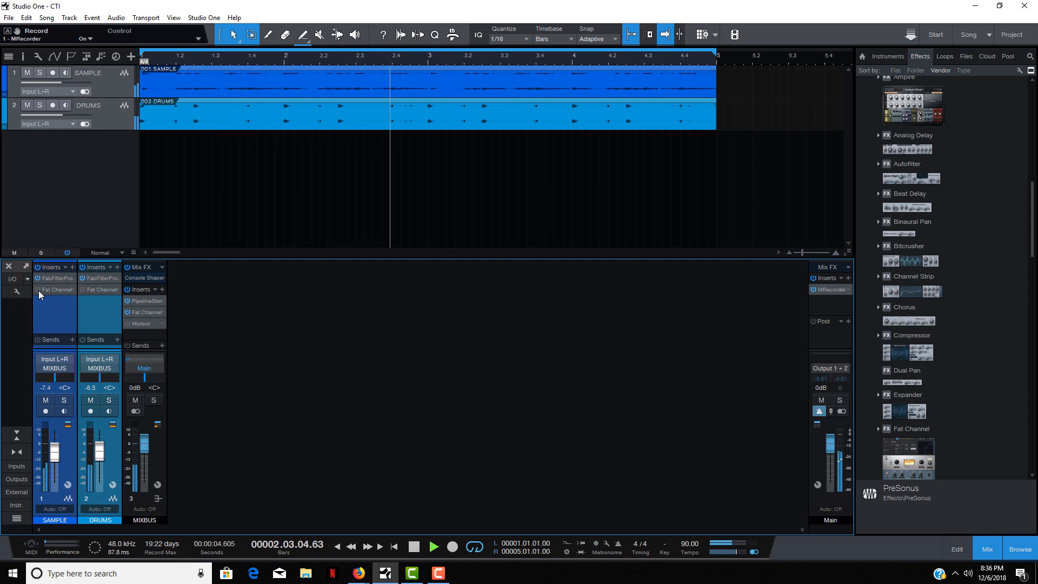
pyautogui.click(38, 290)
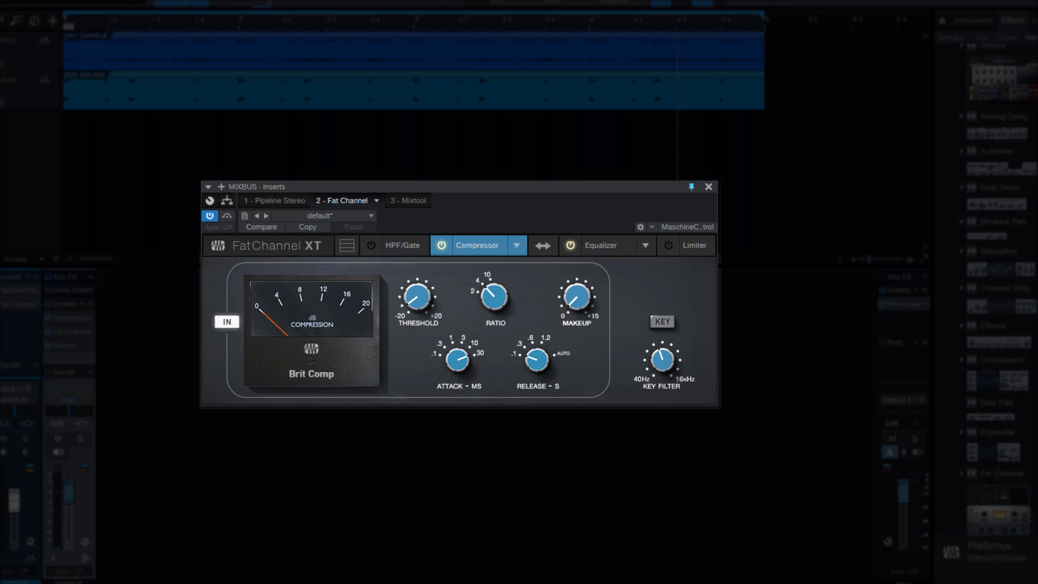
# Step: Show the MIXBUS Fat Channel's Equalizer section and toggle the plug-in's bypass to compare the processed and unprocessed mix
pyautogui.click(609, 251)
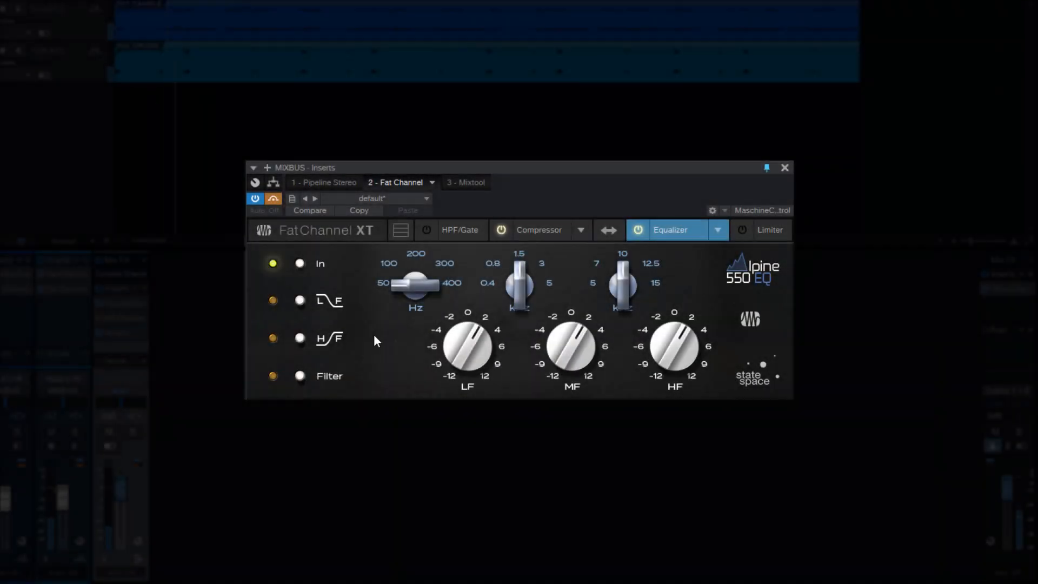
pyautogui.click(277, 200)
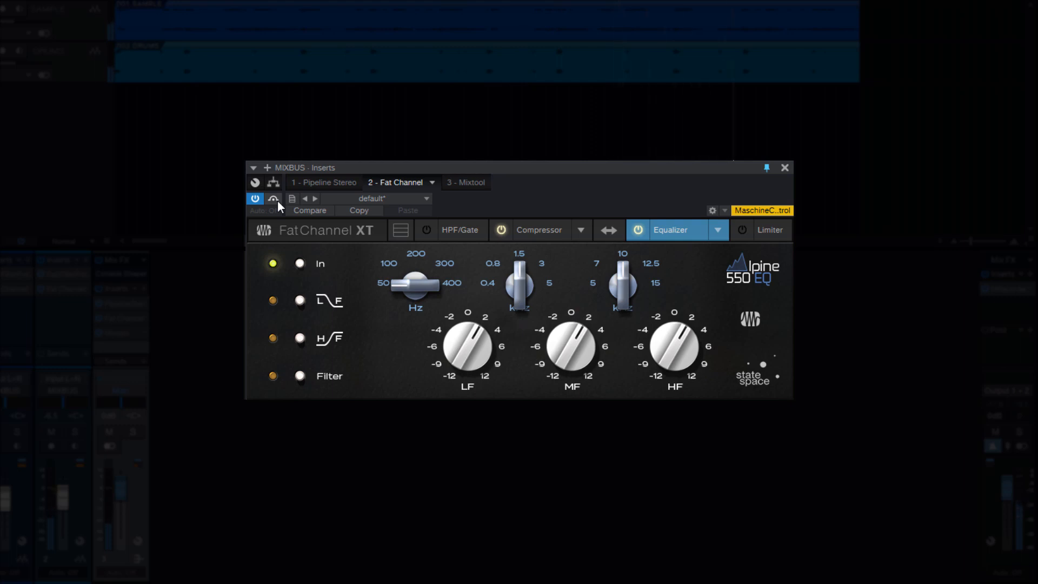
pyautogui.click(277, 200)
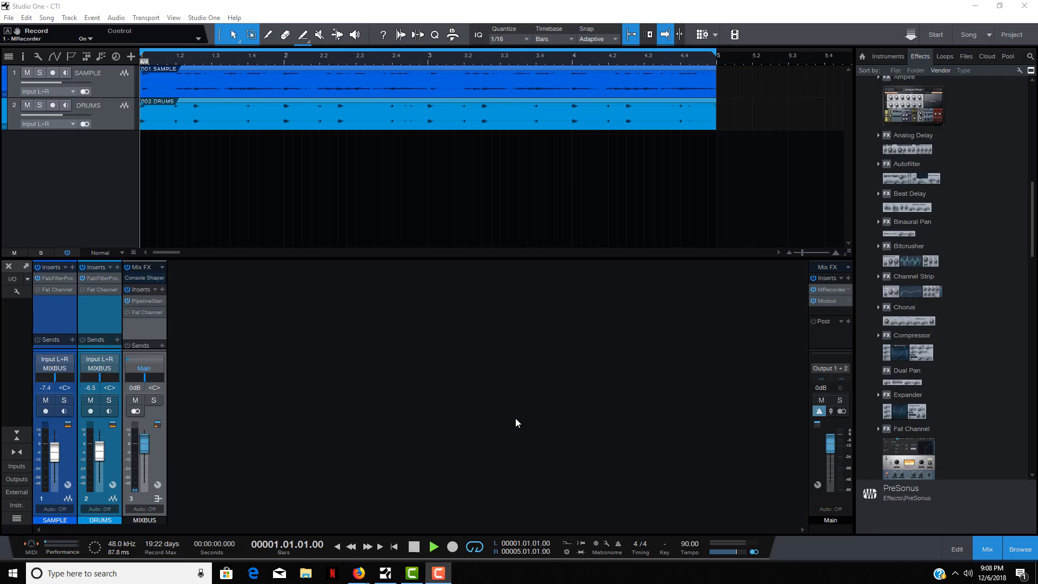
# Step: Play the song and repeatedly switch the Fat Channel inserts on SAMPLE, DRUMS and MIXBUS together, ending with them enabled
pyautogui.press('space')
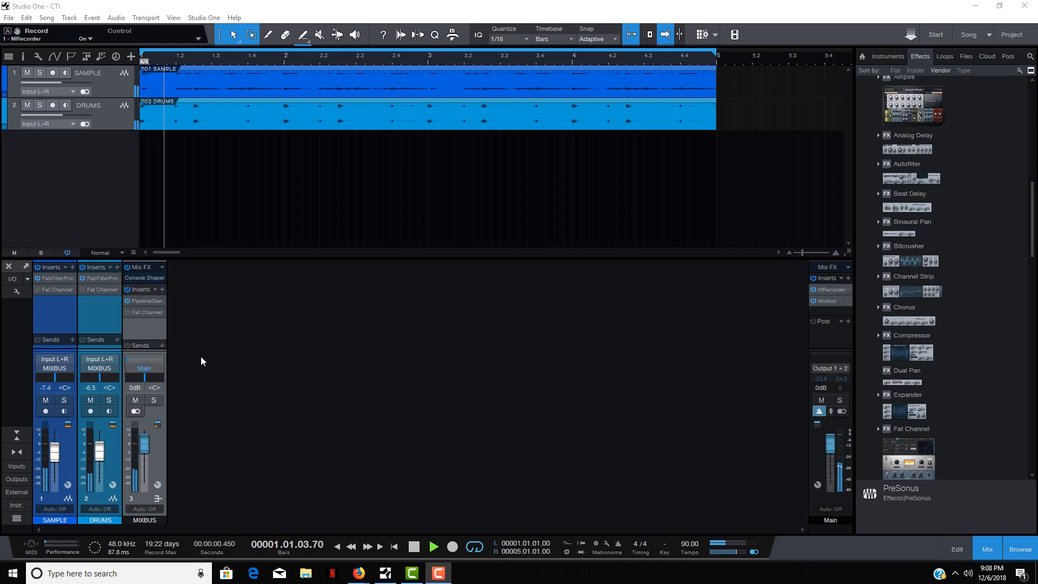
pyautogui.click(40, 290)
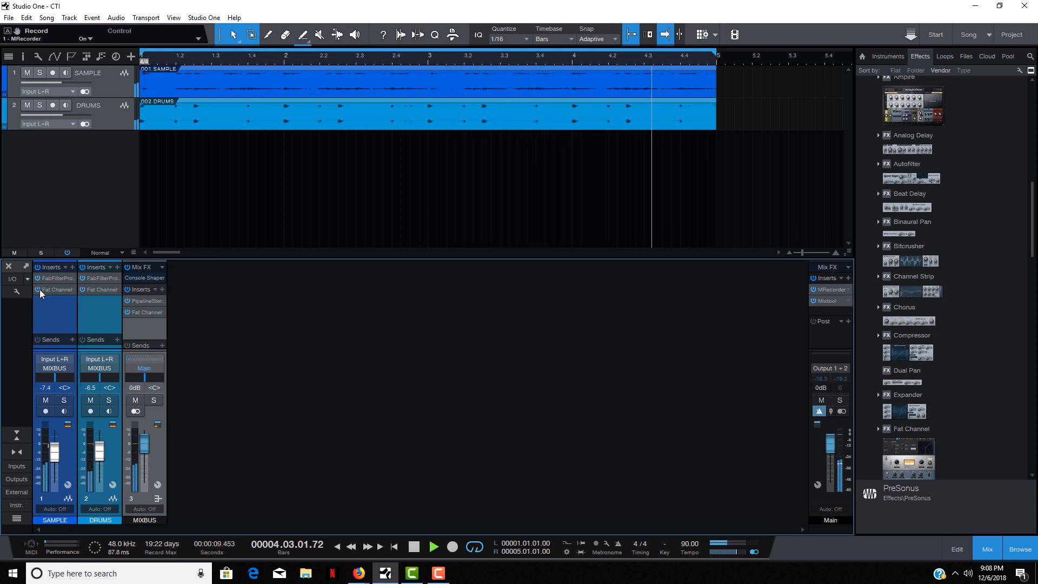
pyautogui.keyDown('shift'); pyautogui.click(40, 290); pyautogui.keyUp('shift')
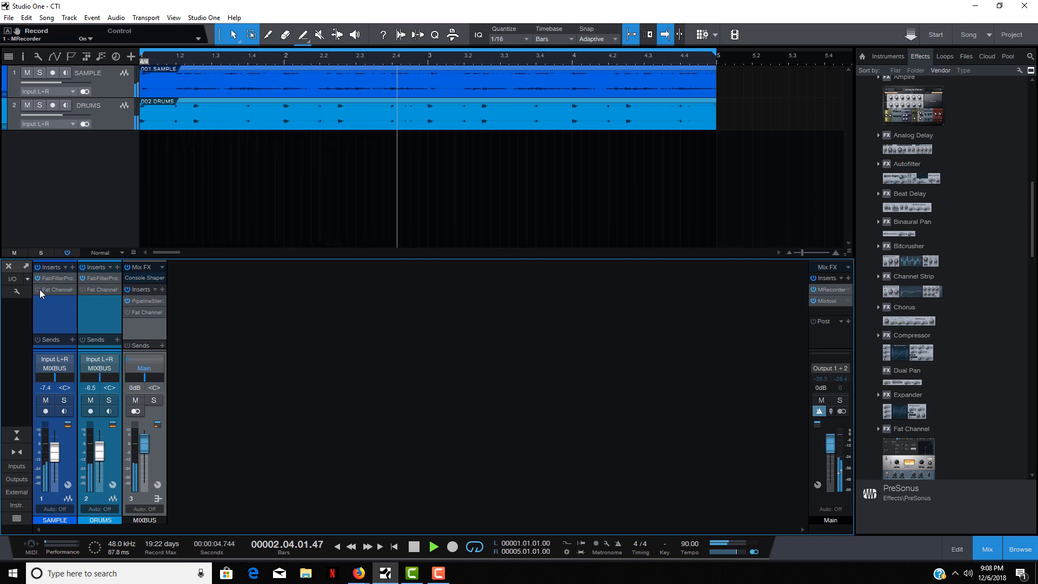
pyautogui.keyDown('shift'); pyautogui.click(40, 290); pyautogui.keyUp('shift')
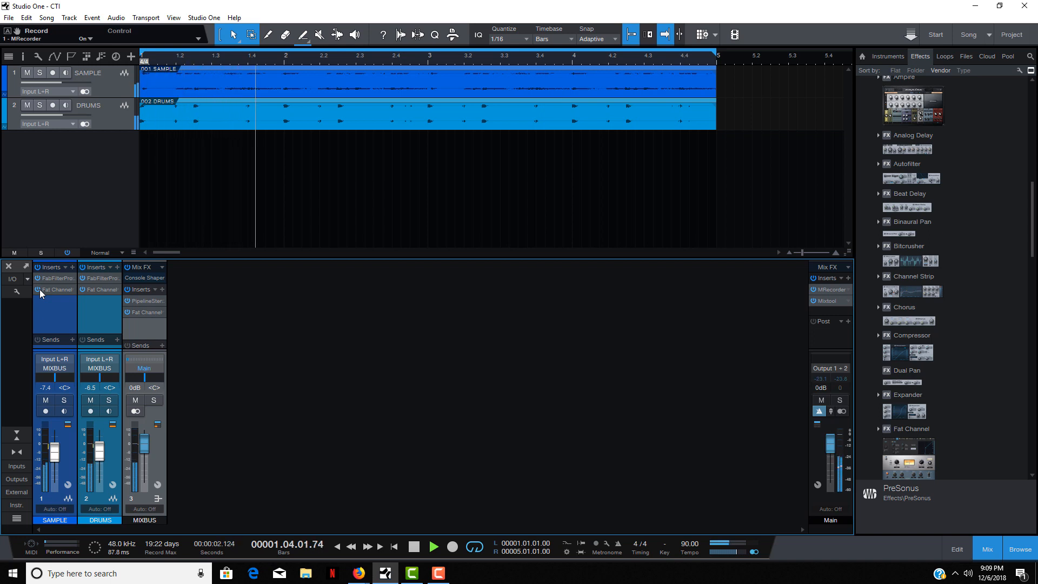
pyautogui.keyDown('shift'); pyautogui.click(37, 289); pyautogui.keyUp('shift')
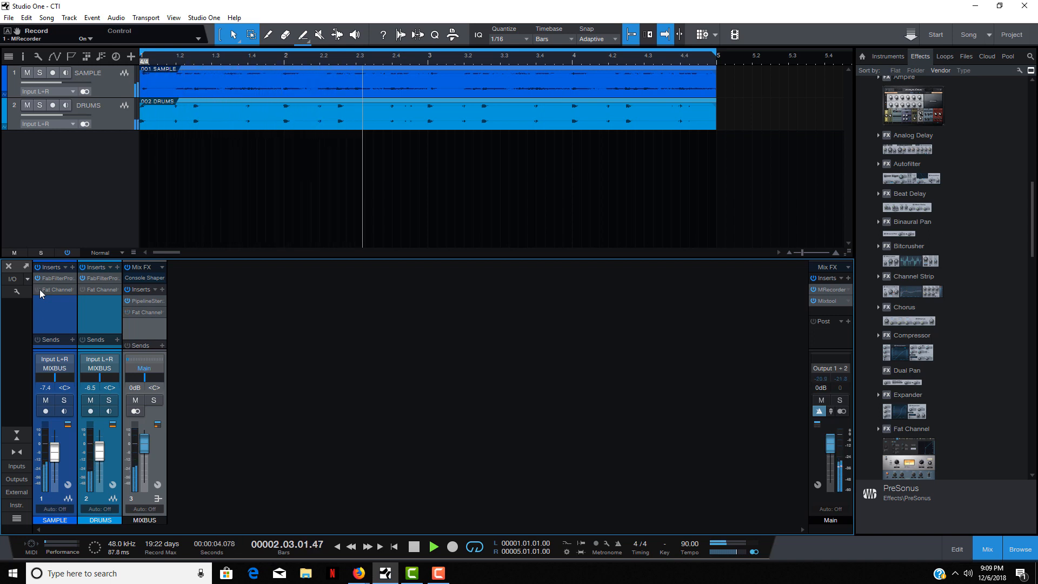
pyautogui.keyDown('shift'); pyautogui.click(38, 289); pyautogui.keyUp('shift')
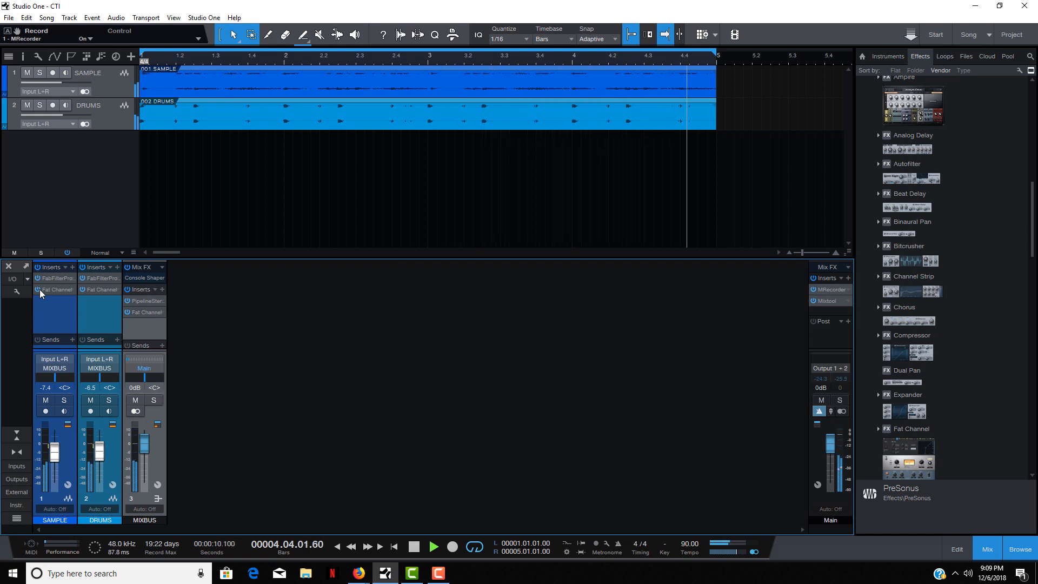
pyautogui.keyDown('shift'); pyautogui.click(38, 289); pyautogui.keyUp('shift')
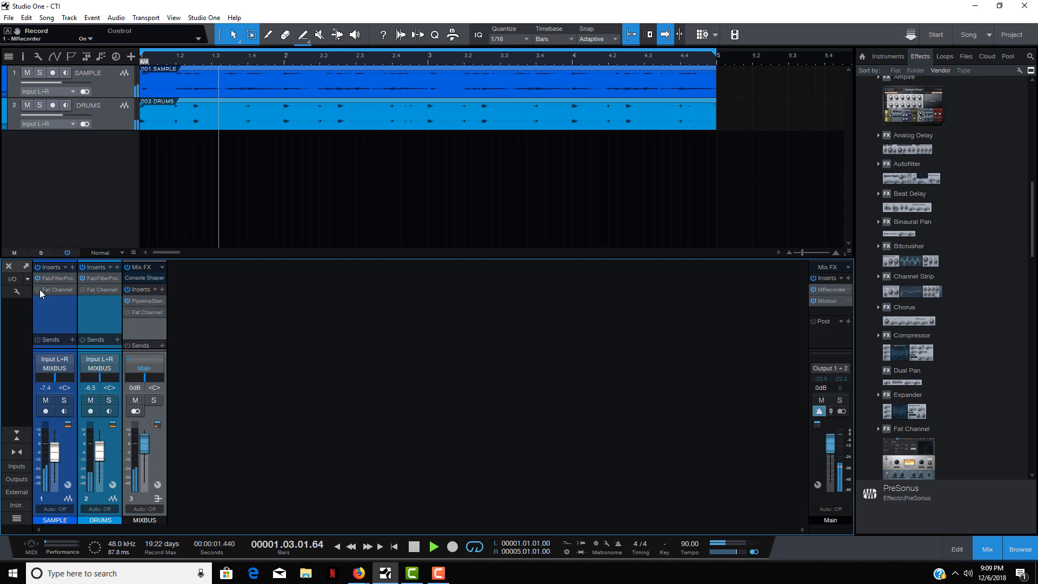
pyautogui.keyDown('shift'); pyautogui.click(38, 289); pyautogui.keyUp('shift')
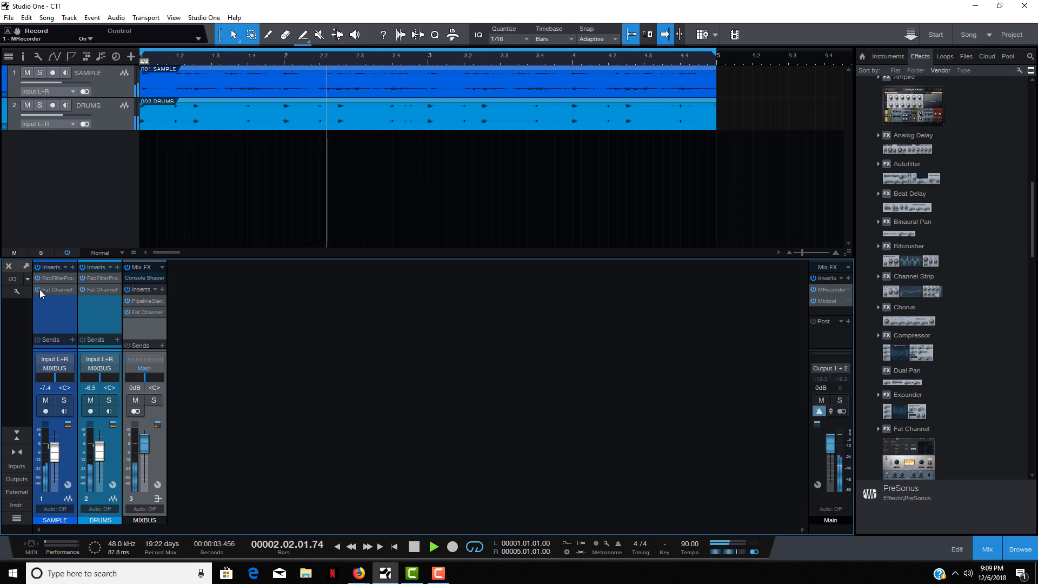